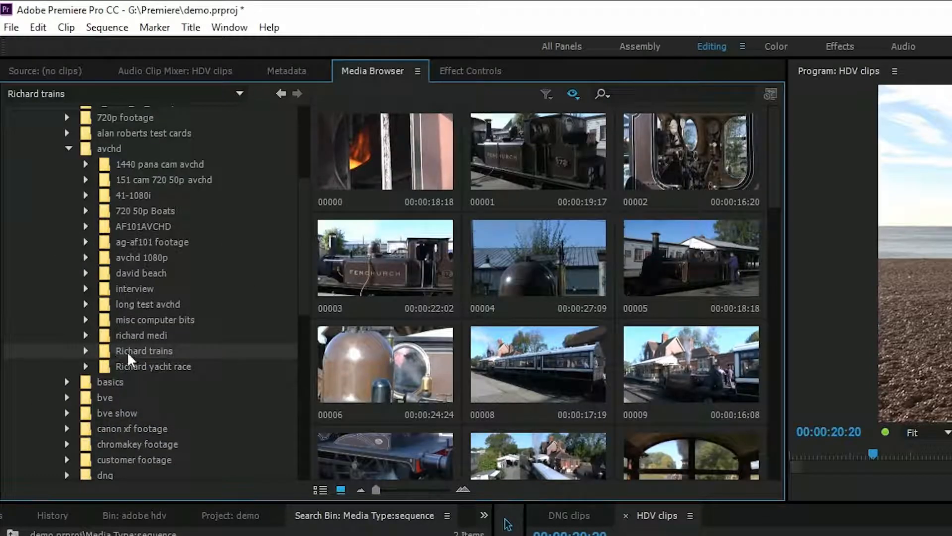
# Reveal the trains footage folder under avchd in Explorer, open AVCHD, BDMV and STREAM to view its files, and return to Premiere Pro.
pyautogui.rightClick(132, 350)
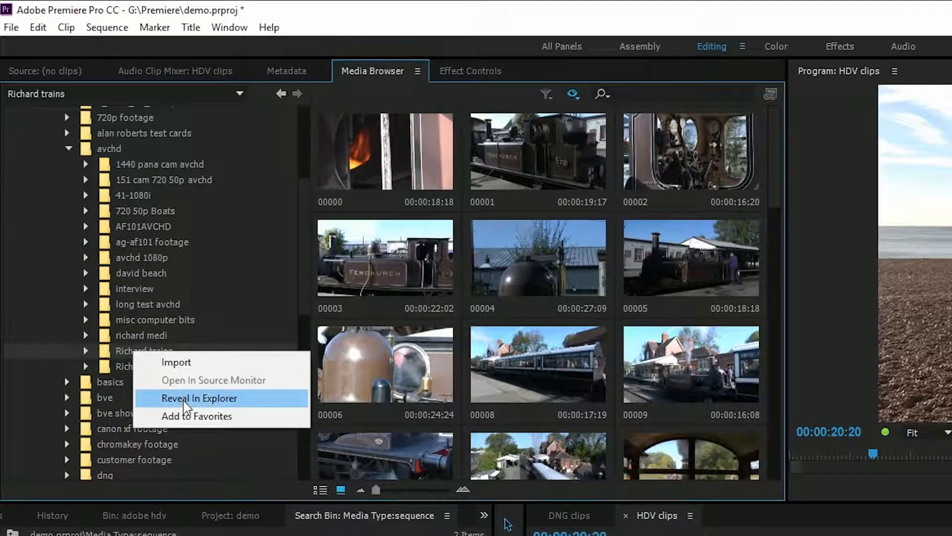
pyautogui.click(182, 398)
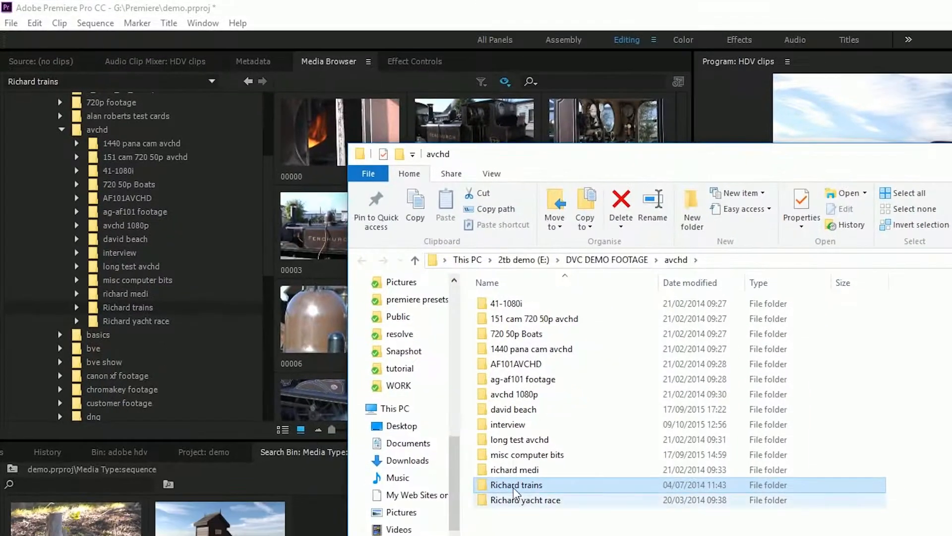
pyautogui.doubleClick(514, 496)
pyautogui.doubleClick(506, 304)
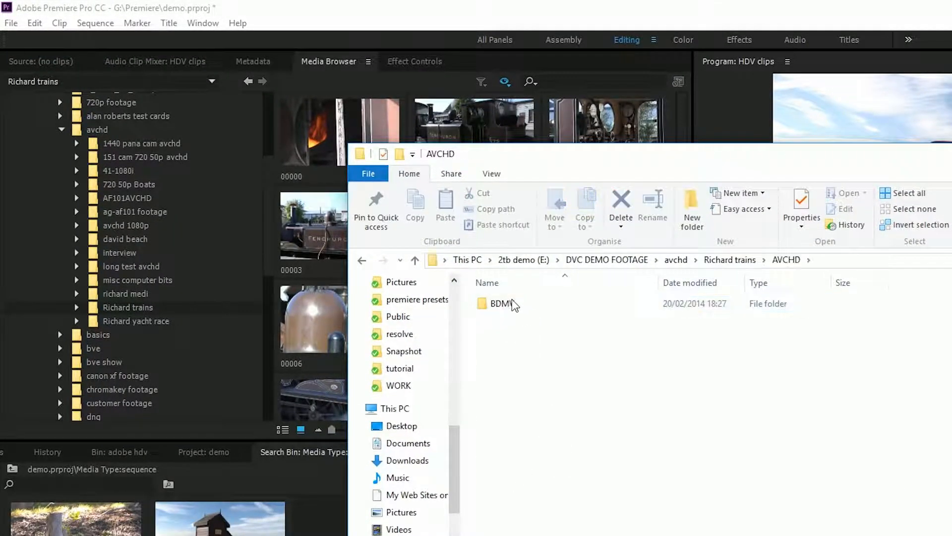
pyautogui.doubleClick(507, 304)
pyautogui.doubleClick(527, 329)
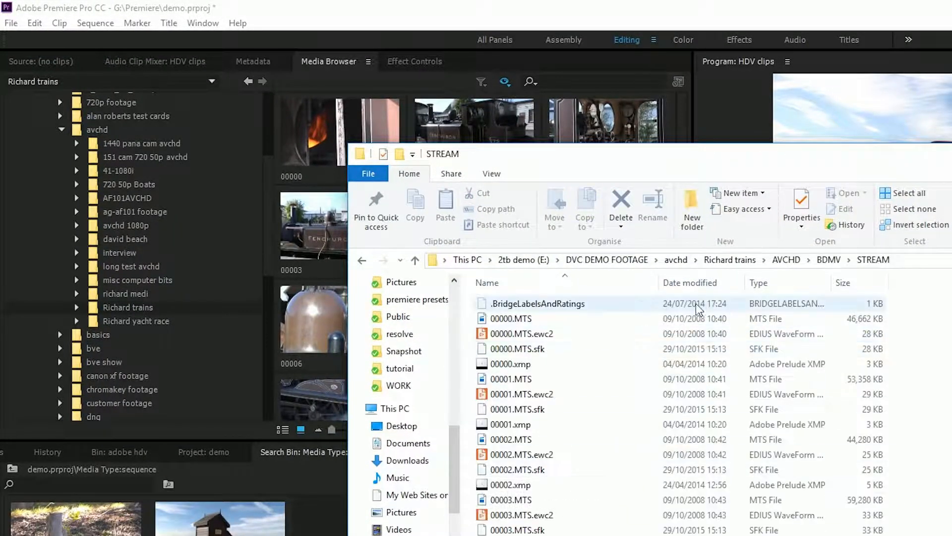
pyautogui.click(115, 307)
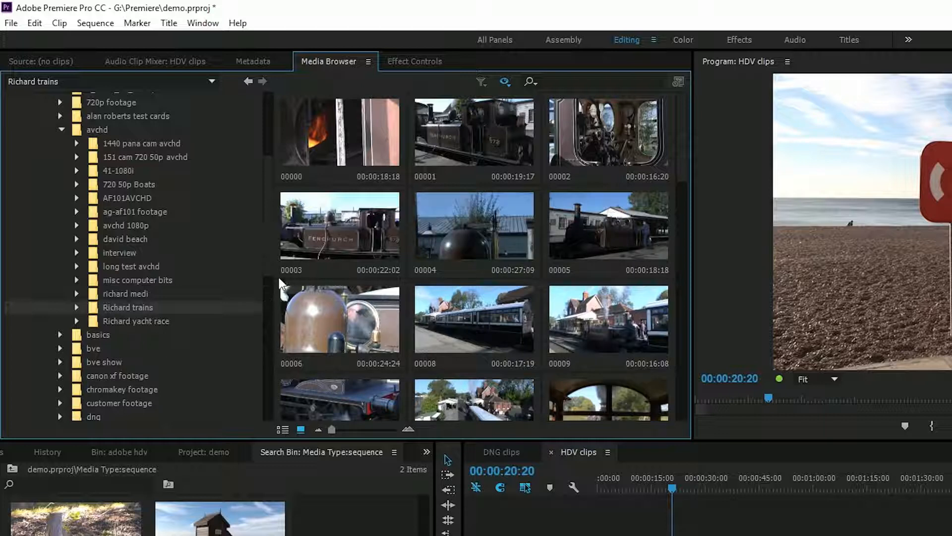
# Save the current demo project.
pyautogui.scroll(-1, 269, 237)
pyautogui.scroll(3, 269, 238)
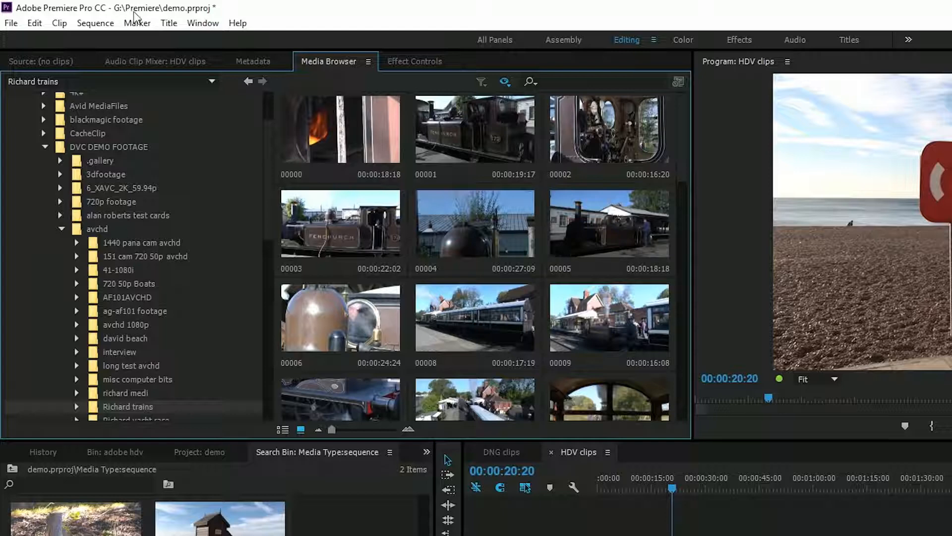
pyautogui.click(238, 22)
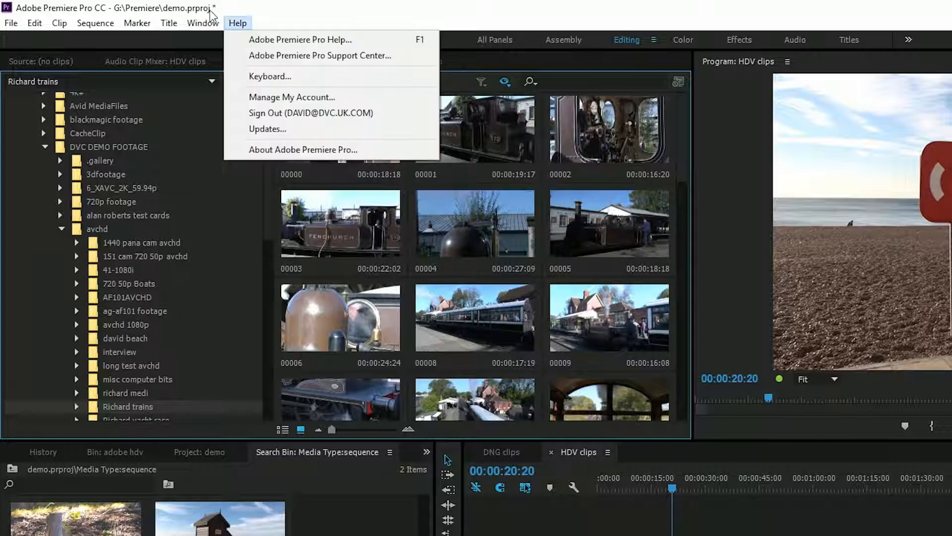
pyautogui.click(12, 23)
pyautogui.click(24, 141)
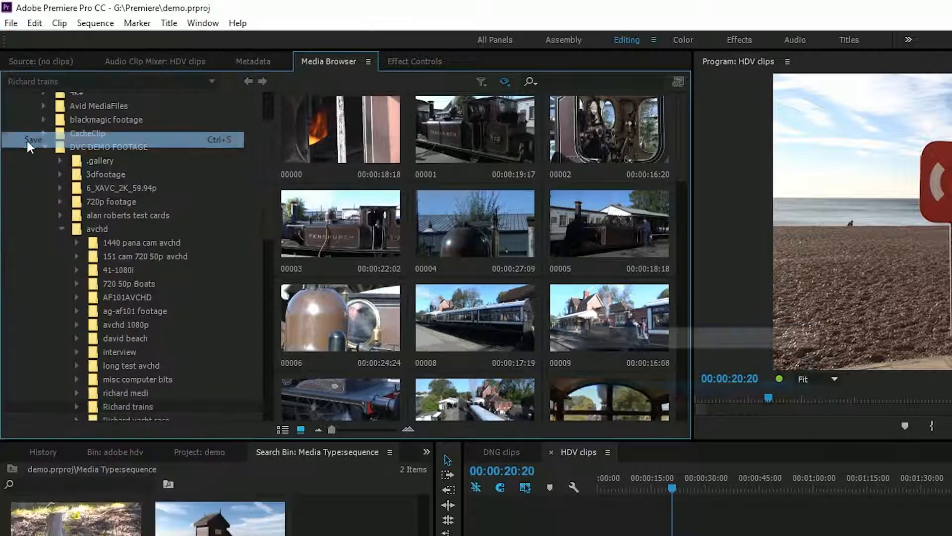
# Create a new project named "test" in G:\Premiere.
pyautogui.click(11, 23)
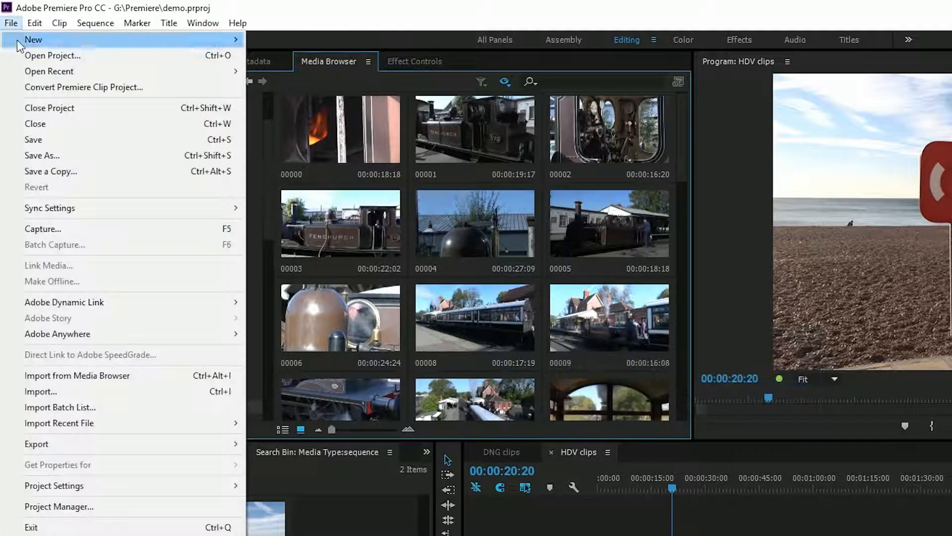
pyautogui.moveTo(230, 38)
pyautogui.click(267, 38)
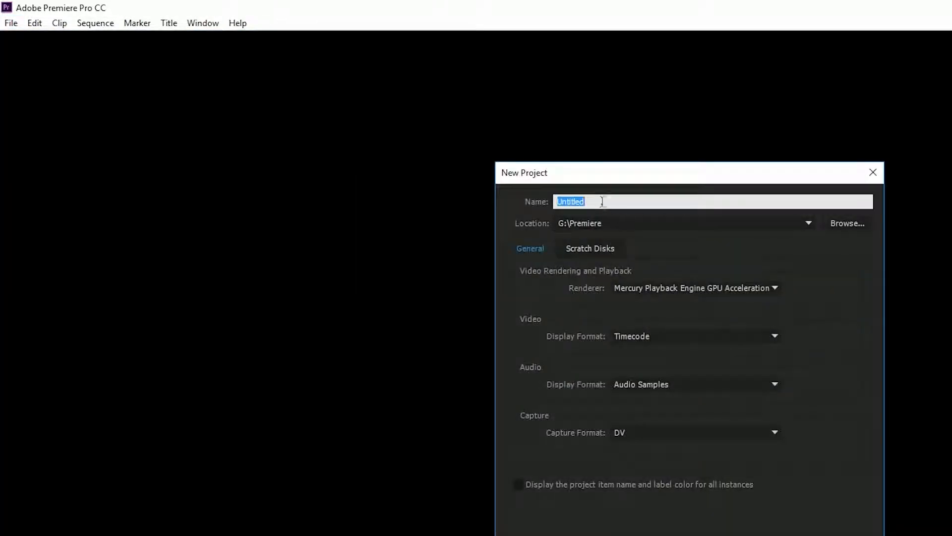
pyautogui.write('test')
pyautogui.press('Return')
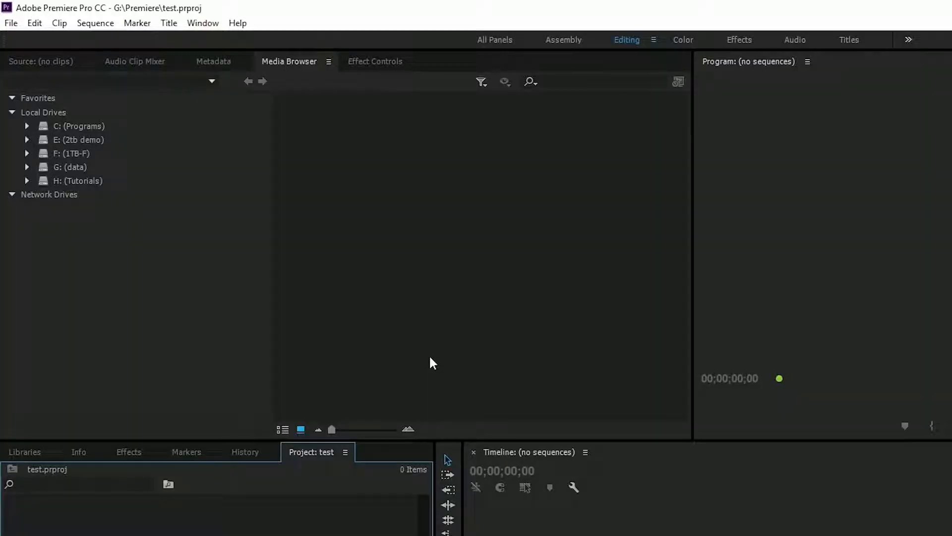
# Browse to the Premiere folder on drive G: in the Media Browser and expand demo.prproj to show its bins and sequences.
pyautogui.click(11, 23)
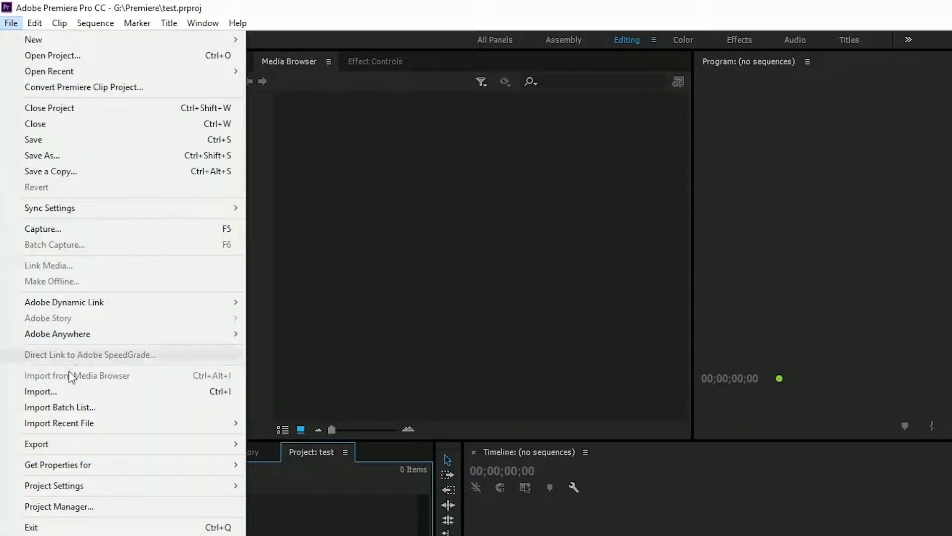
pyautogui.click(66, 392)
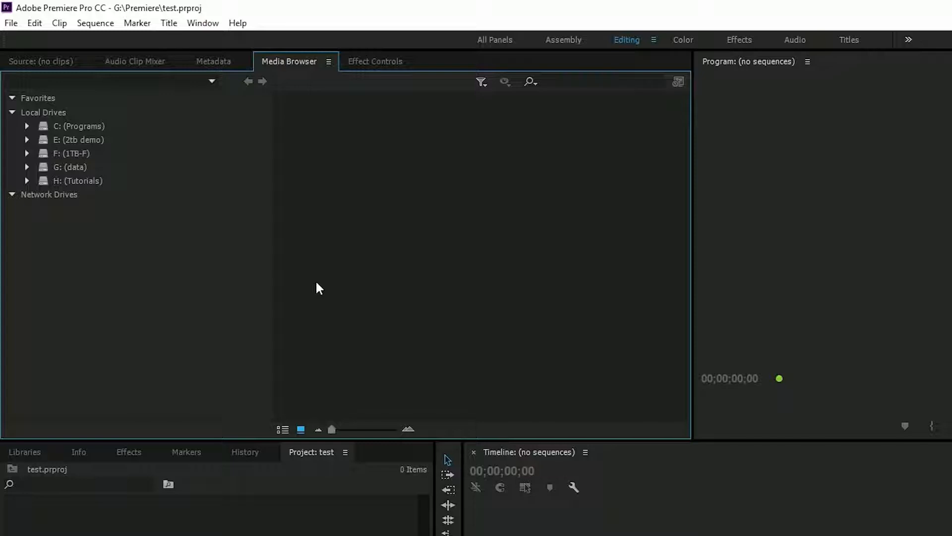
pyautogui.click(62, 168)
pyautogui.doubleClick(344, 155)
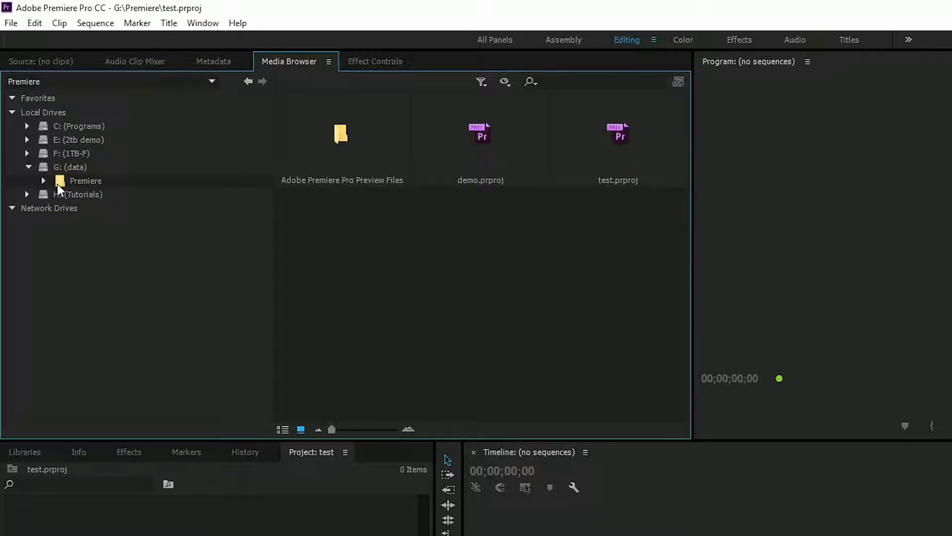
pyautogui.click(481, 136)
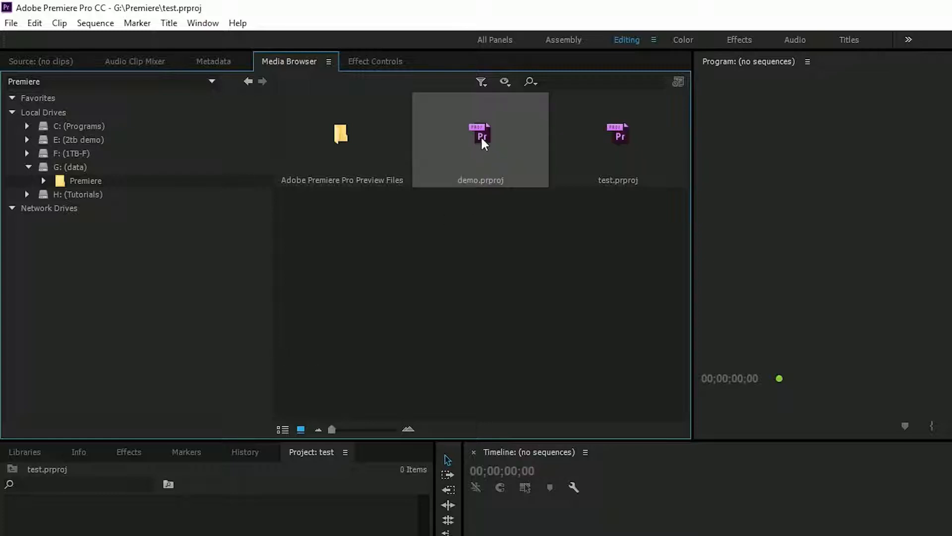
pyautogui.doubleClick(483, 135)
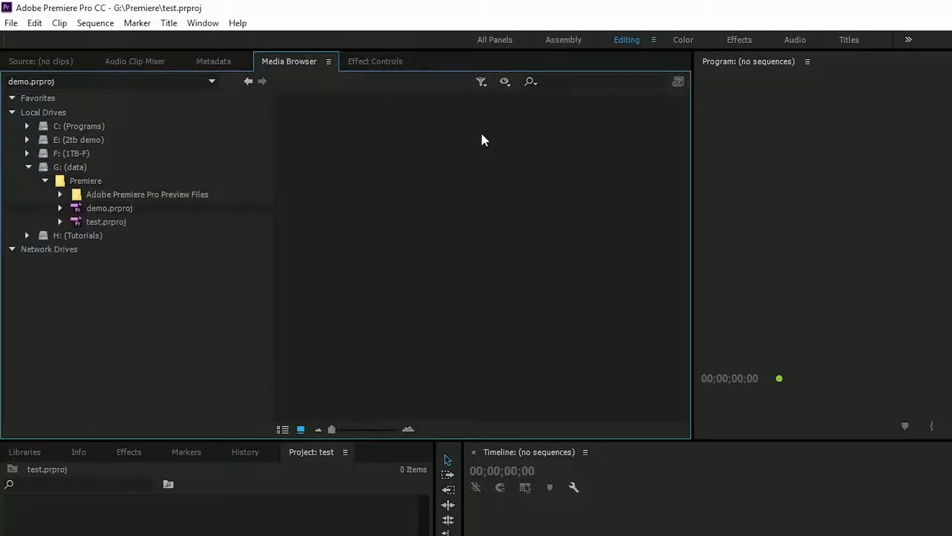
pyautogui.click(57, 209)
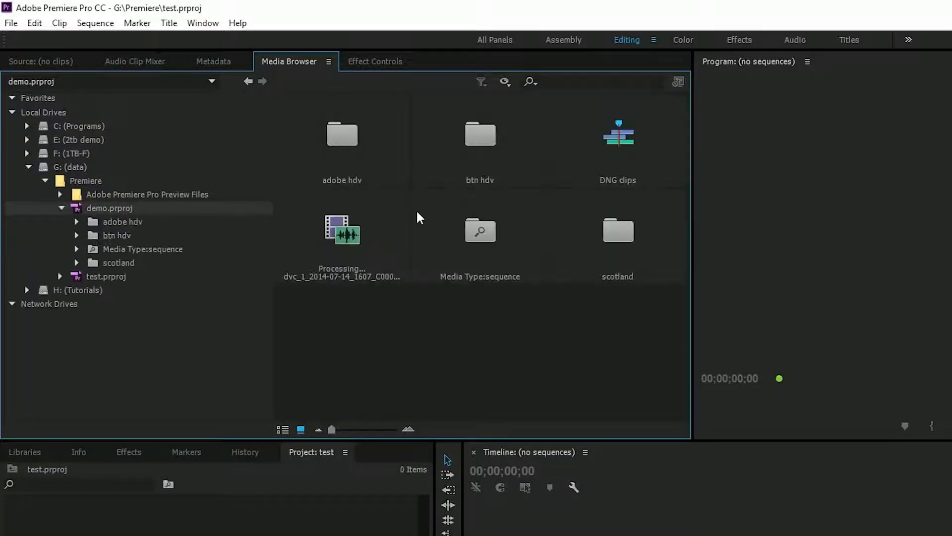
# Import the DNG clips sequence and the btn hdv bin from demo.prproj into the test project.
pyautogui.click(474, 151)
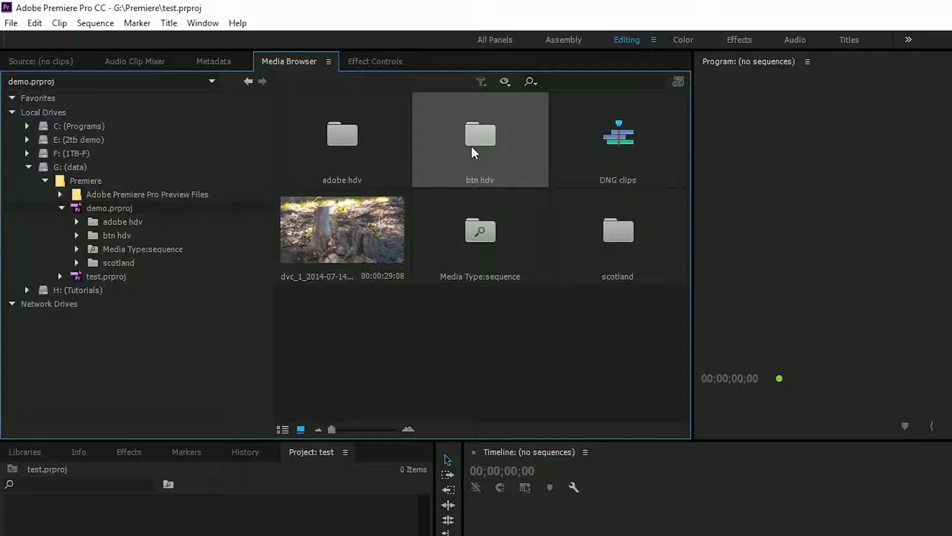
pyautogui.doubleClick(339, 141)
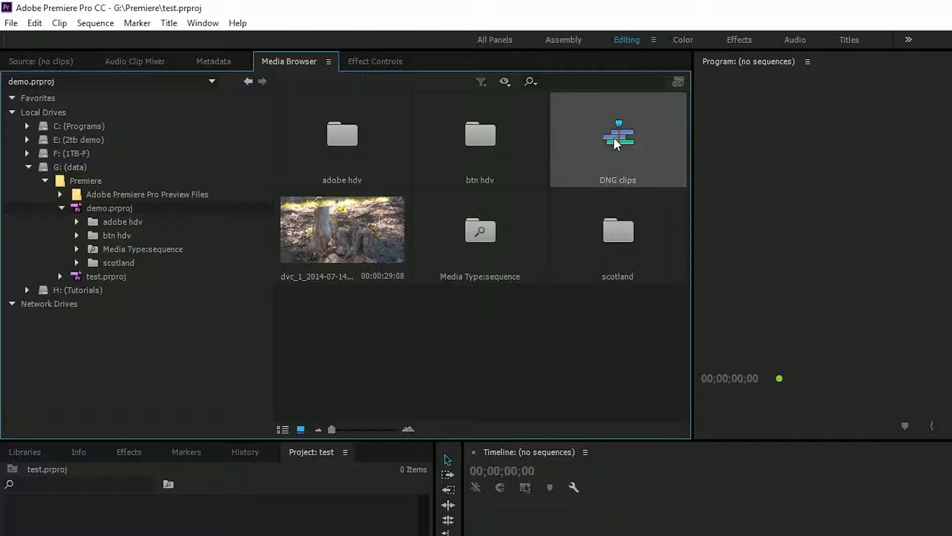
pyautogui.moveTo(613, 138); pyautogui.dragTo(298, 520)
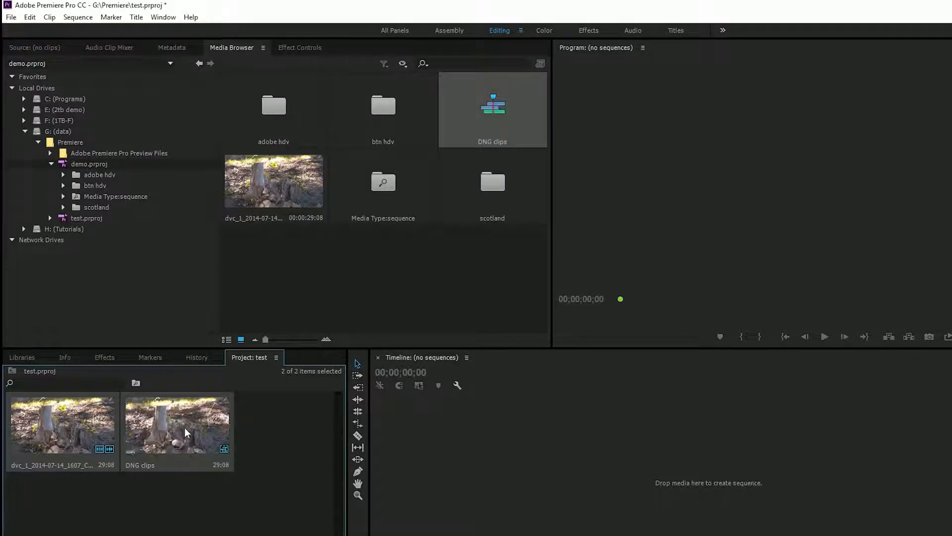
pyautogui.click(377, 106)
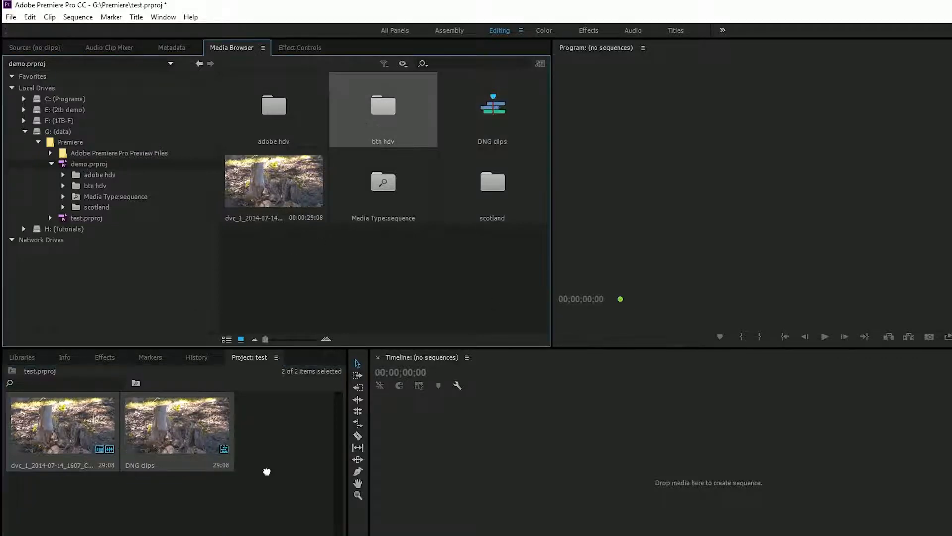
pyautogui.moveTo(267, 471); pyautogui.dragTo(245, 480)
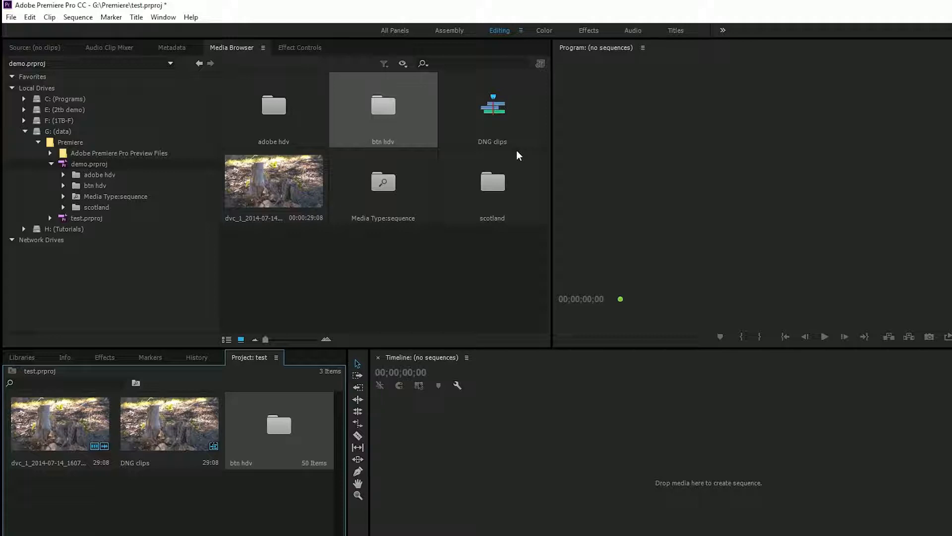
pyautogui.rightClick(388, 110)
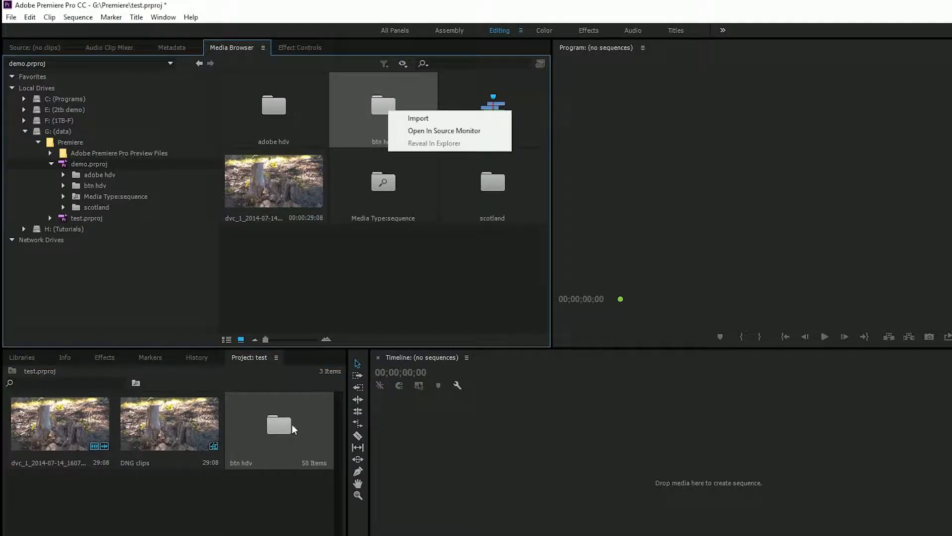
pyautogui.click(365, 288)
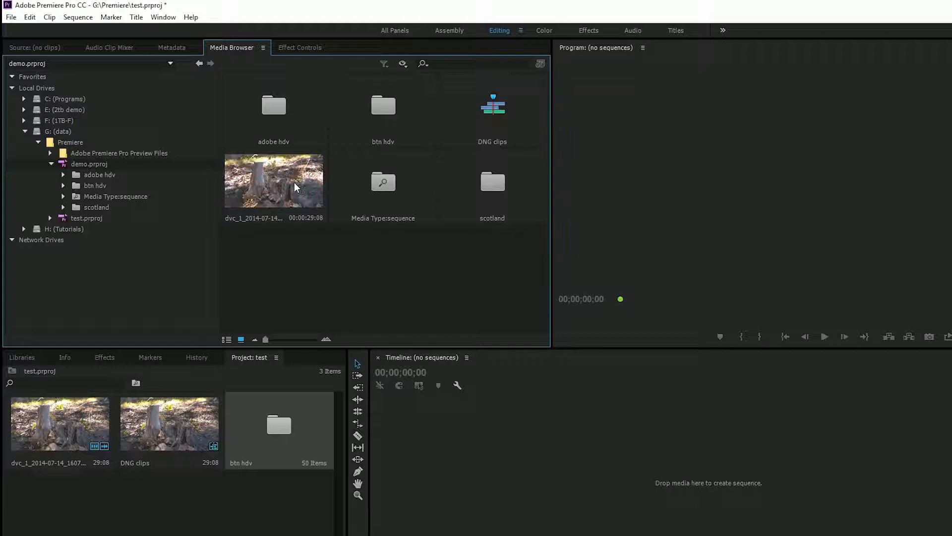
pyautogui.click(166, 18)
pyautogui.moveTo(178, 31)
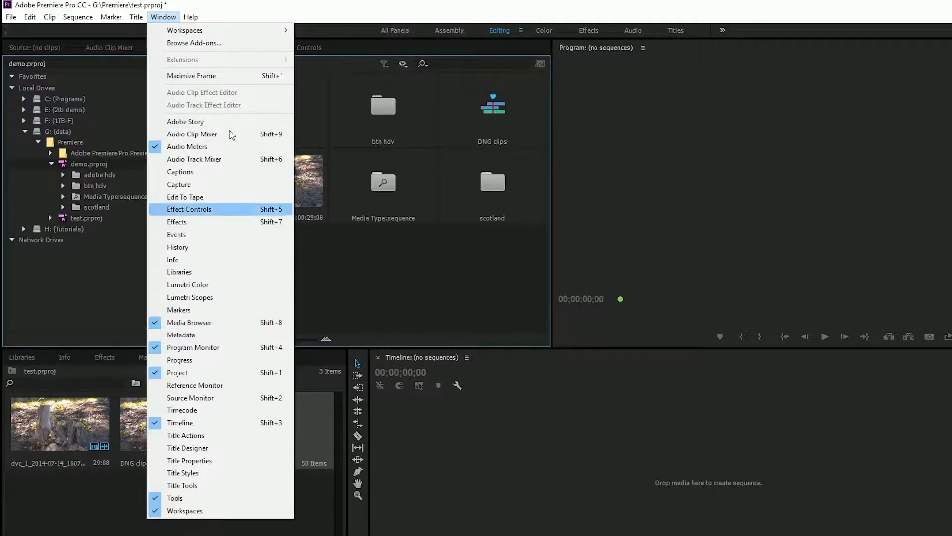
pyautogui.click(12, 18)
pyautogui.moveTo(21, 34)
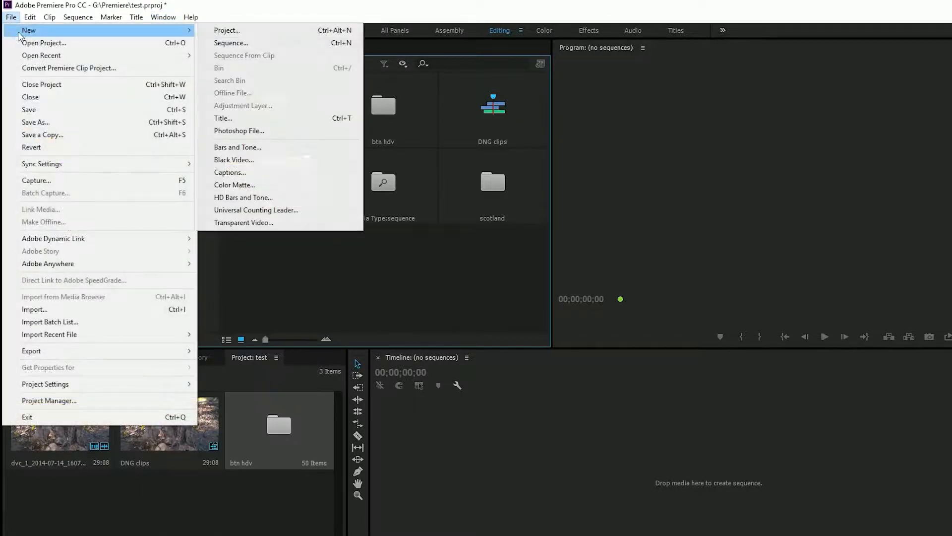
pyautogui.click(379, 288)
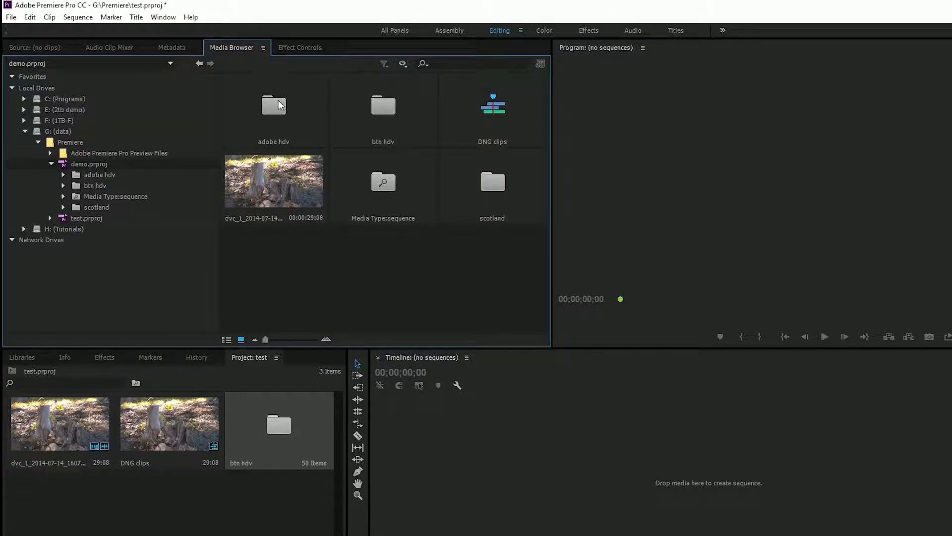
# Open a new Media Browser panel and dock it in the same group as the Program monitor.
pyautogui.click(264, 48)
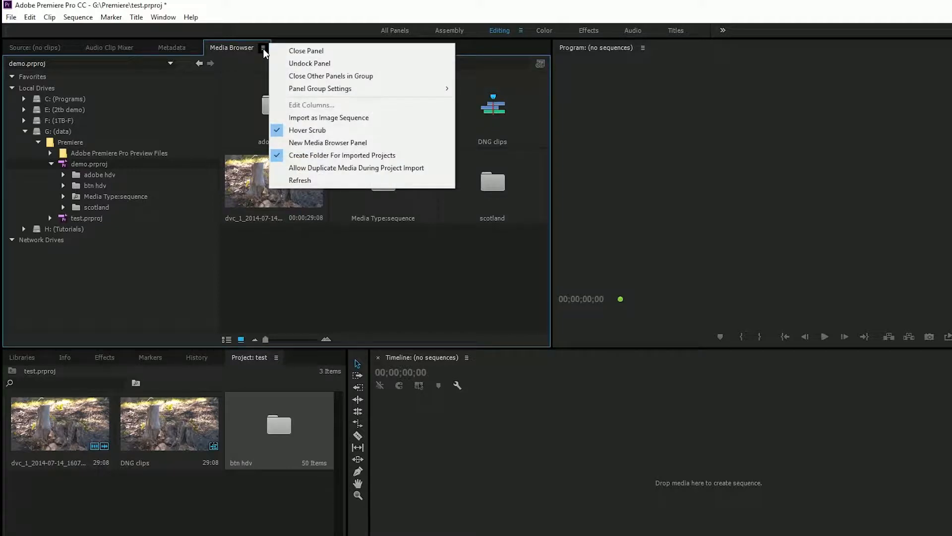
pyautogui.click(328, 143)
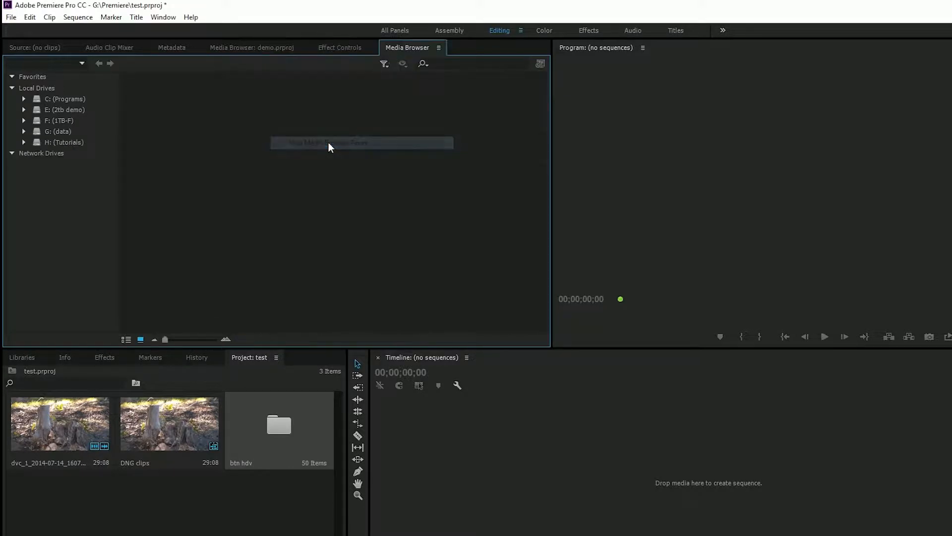
pyautogui.moveTo(388, 51); pyautogui.dragTo(614, 175)
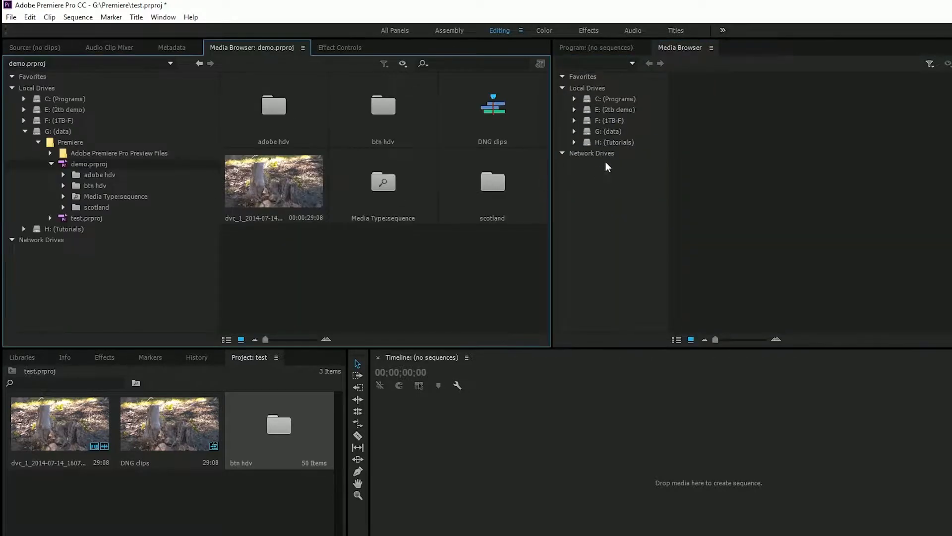
# Browse the second Media Browser to the camera track folder under DVC DEMO FOOTAGE, basics on drive E:.
pyautogui.click(615, 132)
pyautogui.click(619, 110)
pyautogui.doubleClick(828, 169)
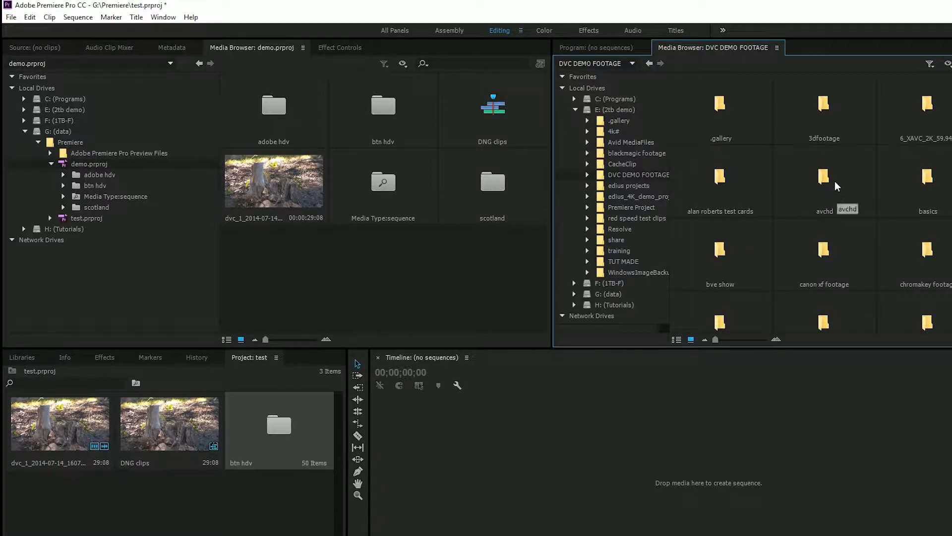
pyautogui.doubleClick(934, 184)
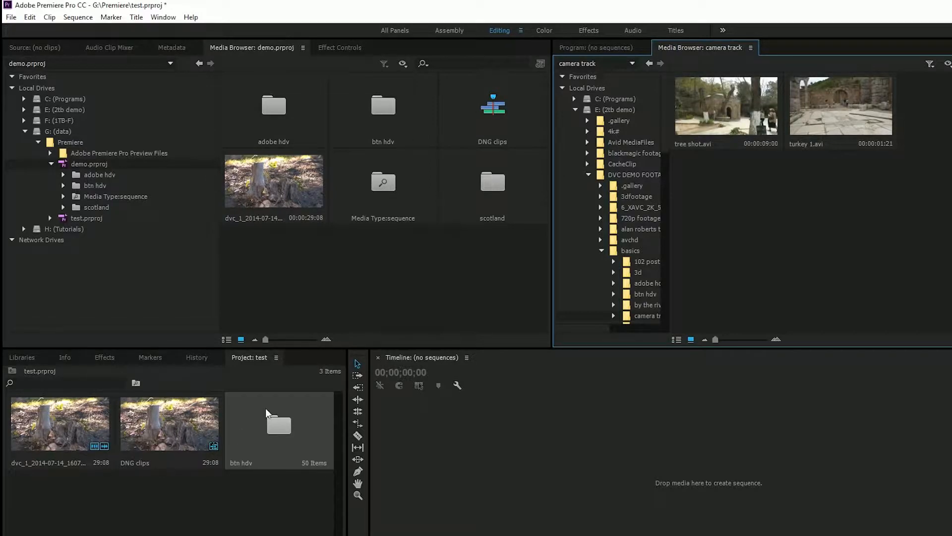
pyautogui.click(303, 48)
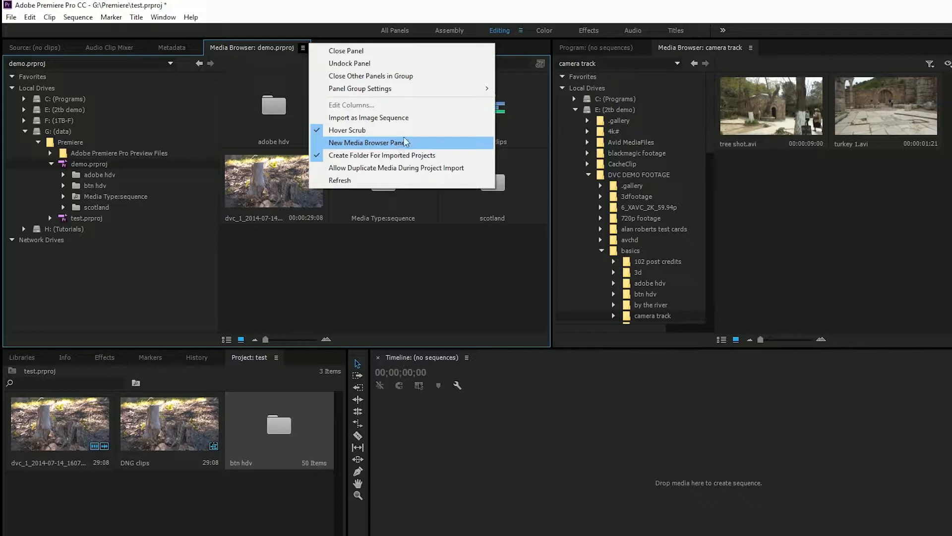
pyautogui.click(430, 257)
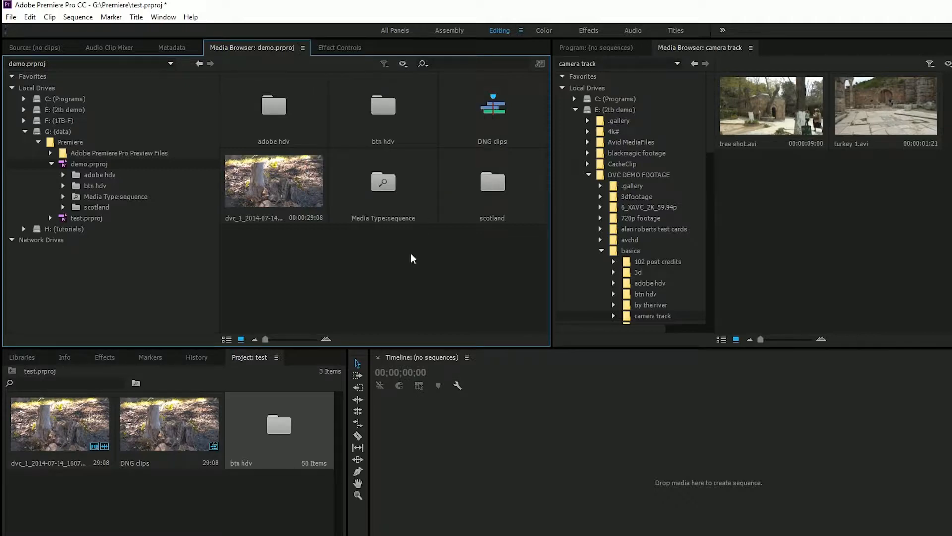
# Remove the unused items from the test project.
pyautogui.click(30, 17)
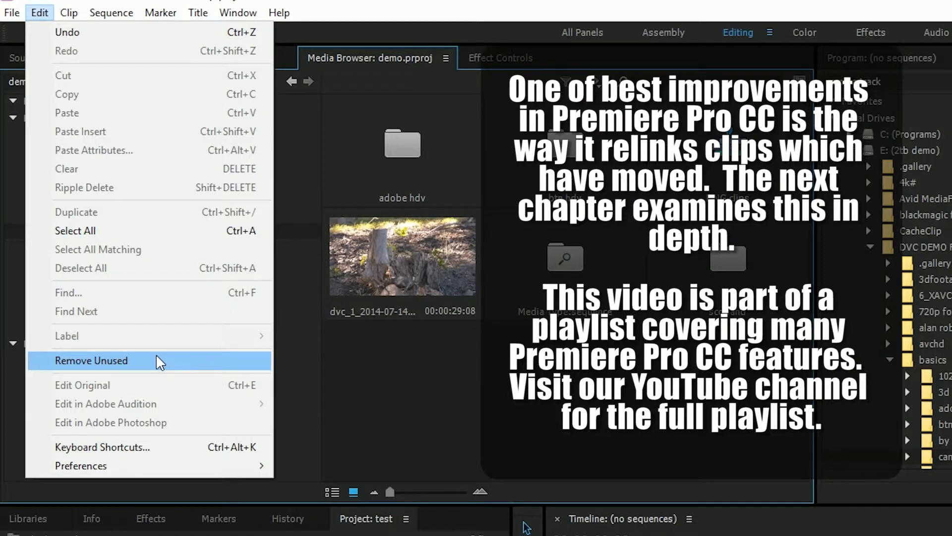
pyautogui.click(156, 360)
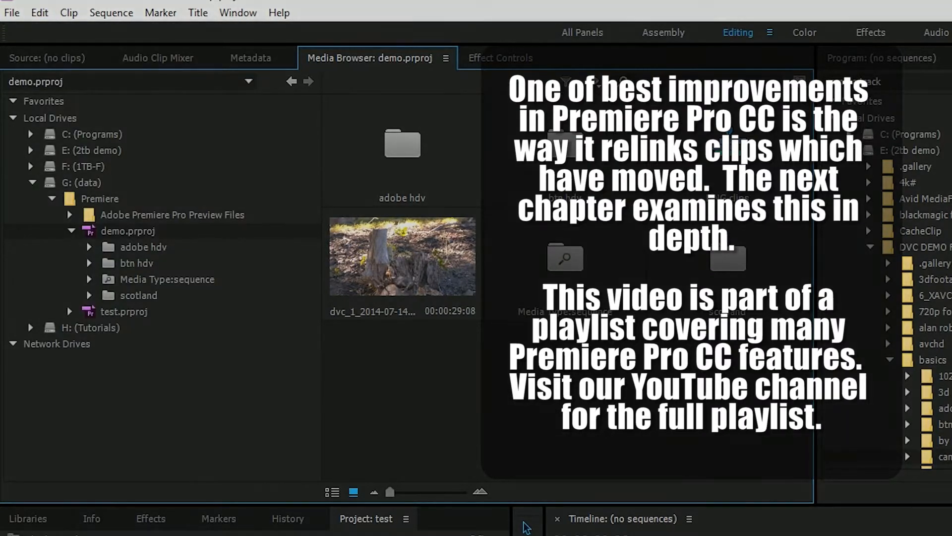